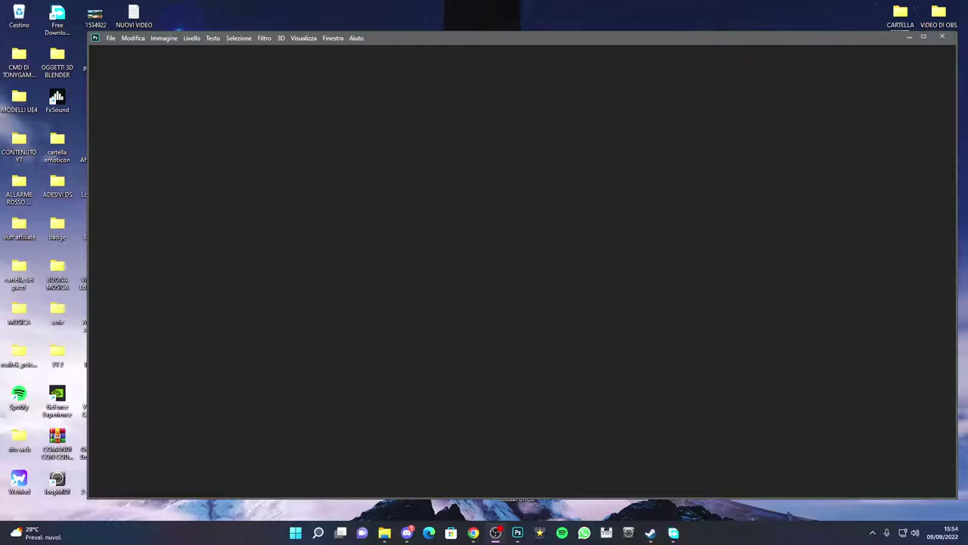
Step: Drag the Photoshop window down to uncover the PER YT image on the desktop
drag(389, 43, 447, 38)
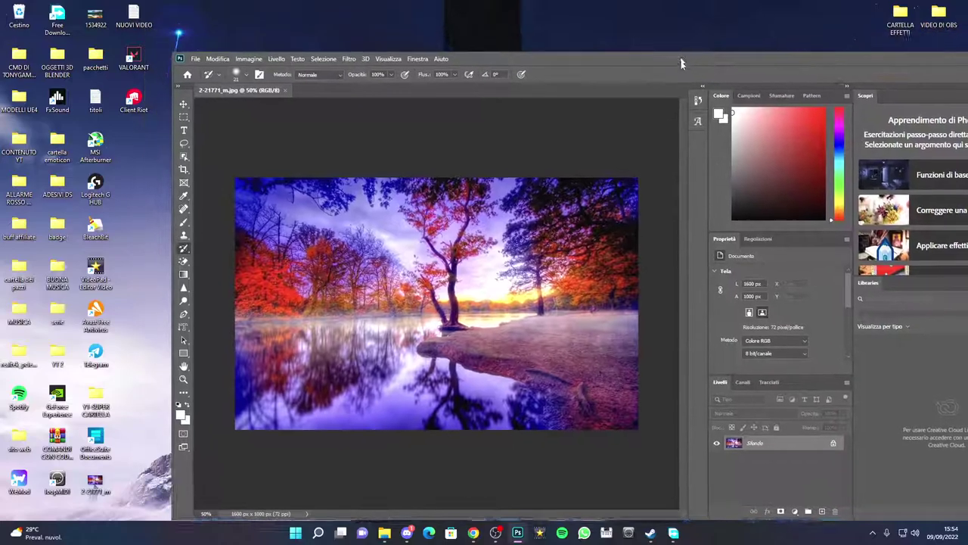
drag(703, 32, 670, 211)
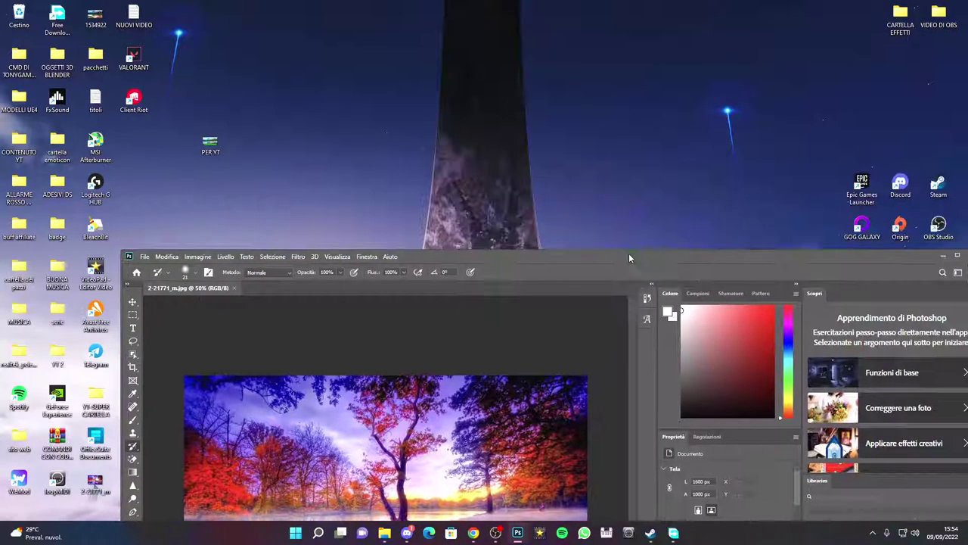
double_click(211, 144)
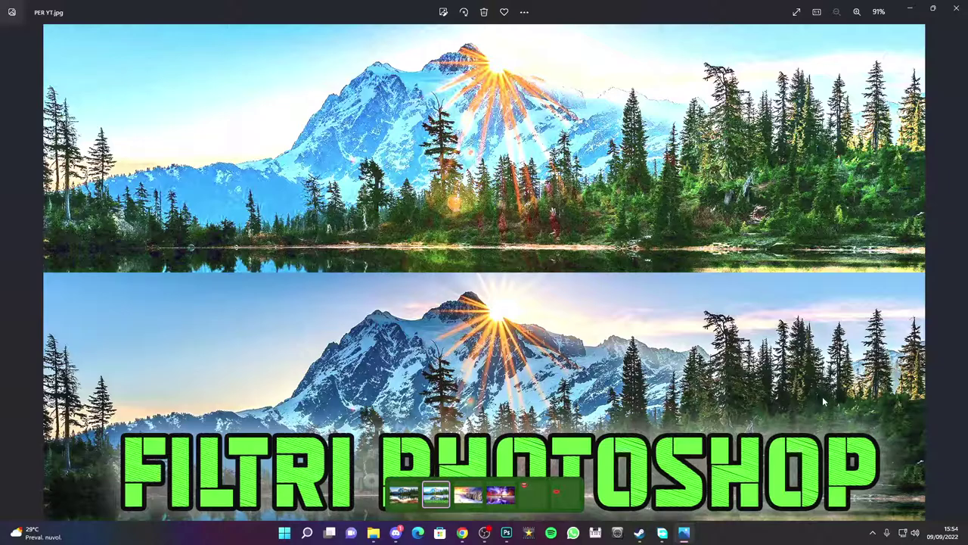
click(952, 9)
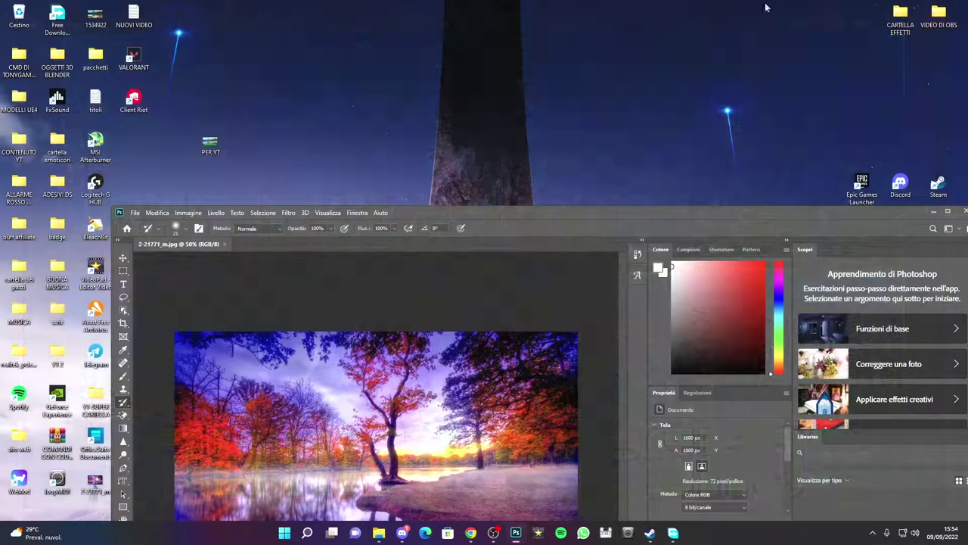
Step: Move the window back up and open Galleria filtri with the preview zoomed to 50%
drag(545, 202, 585, 29)
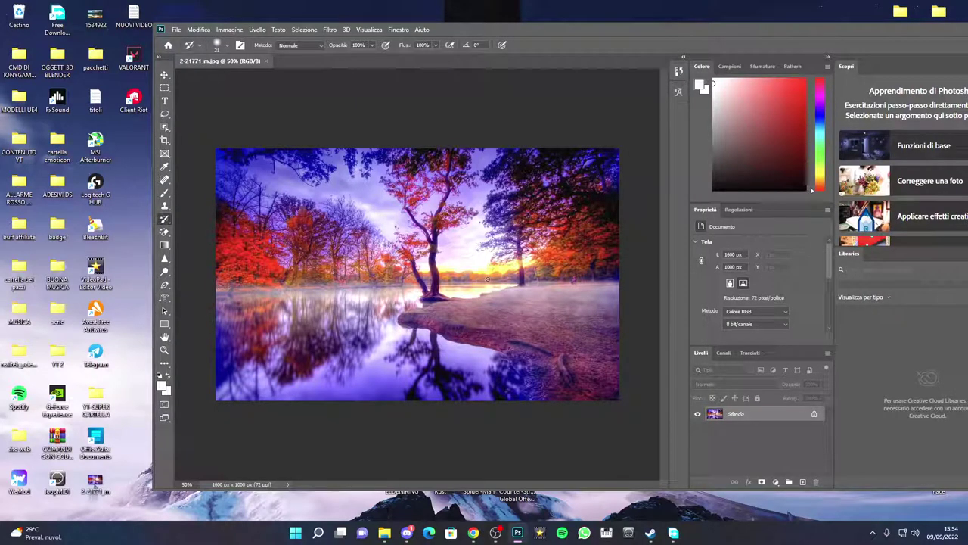
click(330, 29)
click(349, 71)
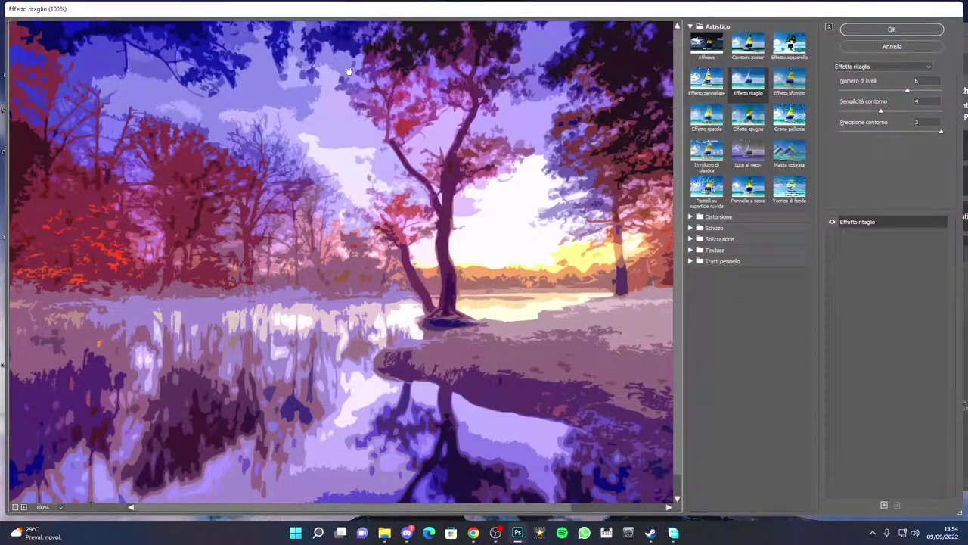
right_click(337, 152)
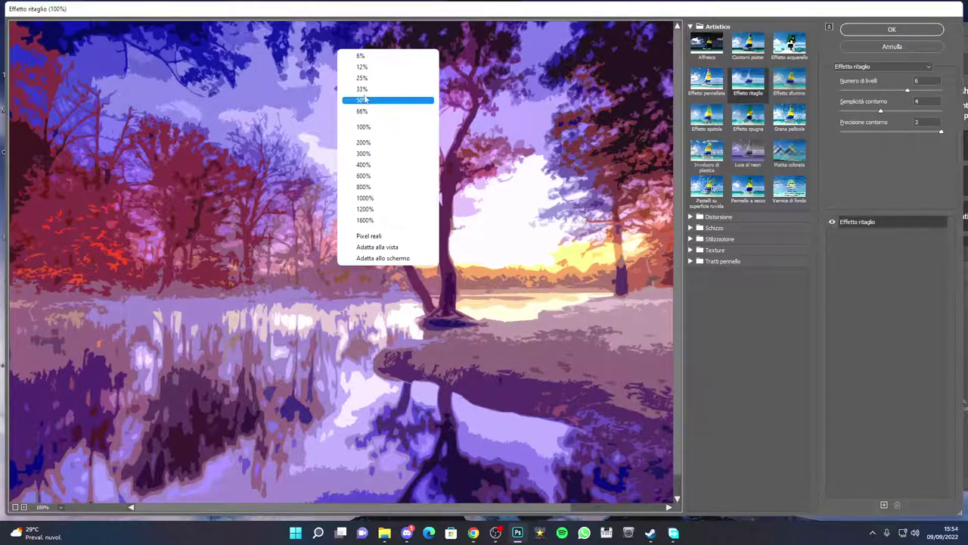
click(365, 100)
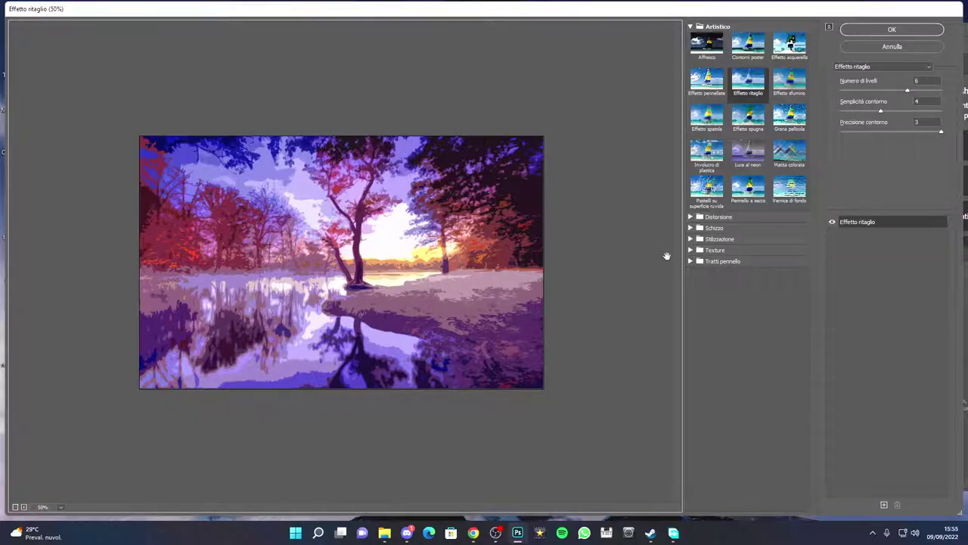
Step: Preview Contorni poster with edge thickness 8 and posterization 4
click(762, 47)
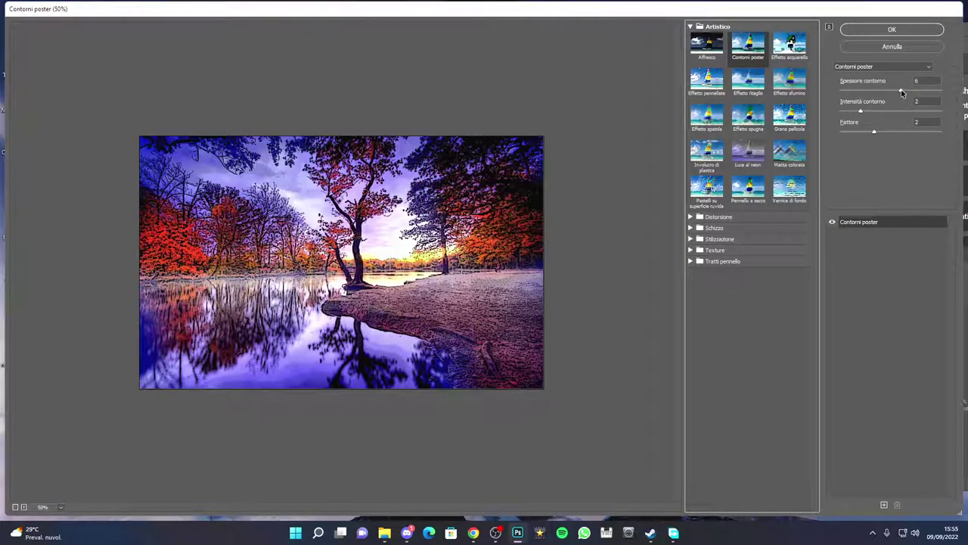
drag(901, 91, 888, 93)
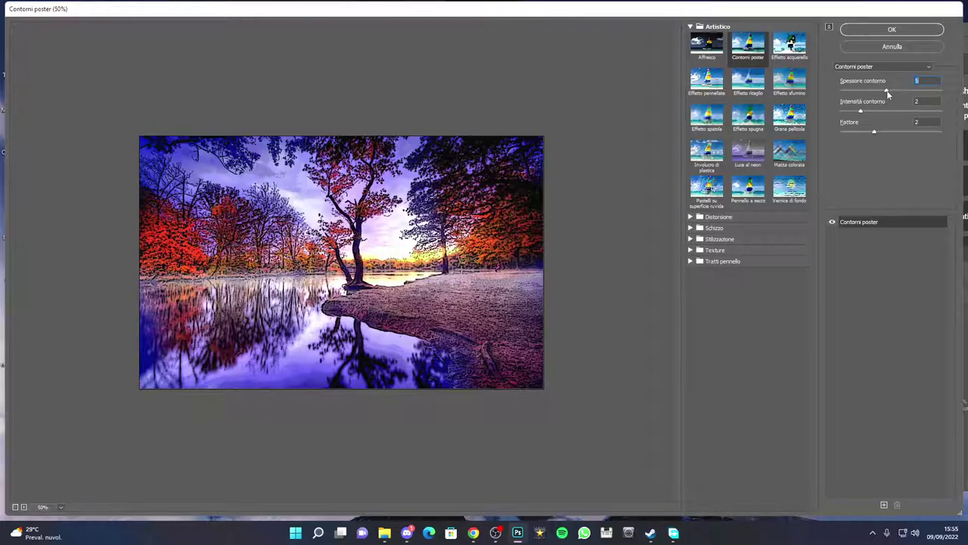
drag(888, 93, 917, 91)
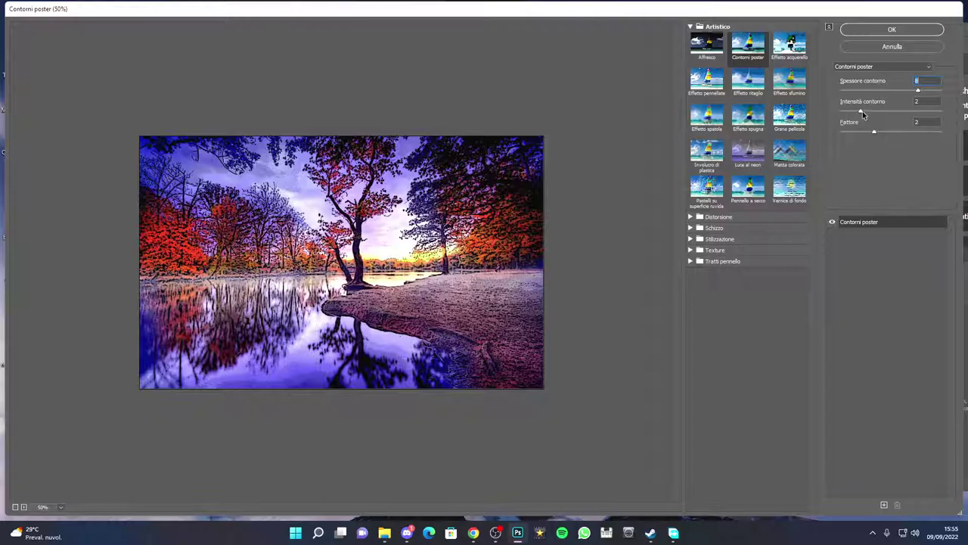
mouse_move(862, 111)
mouse_down()
mouse_move(889, 112)
mouse_move(864, 124)
mouse_move(902, 140)
mouse_up()
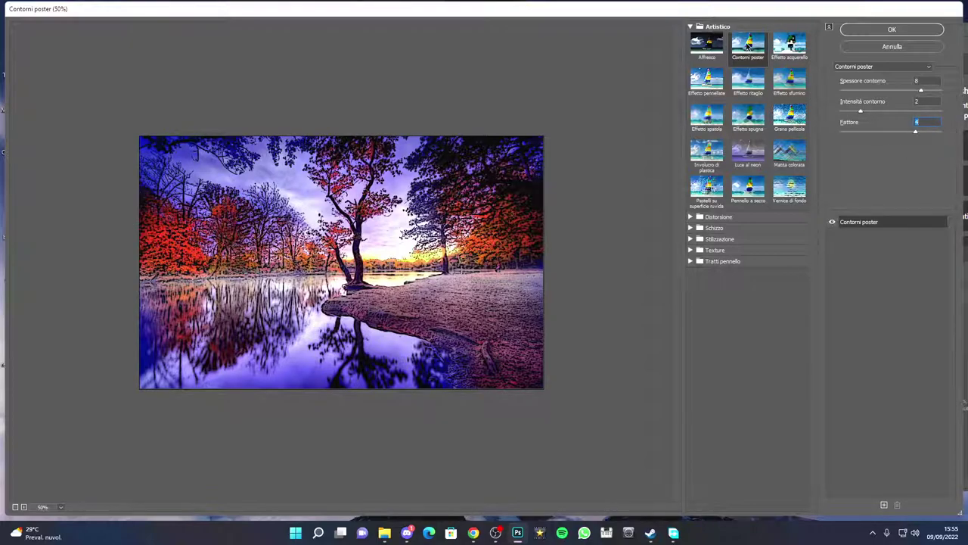
click(918, 69)
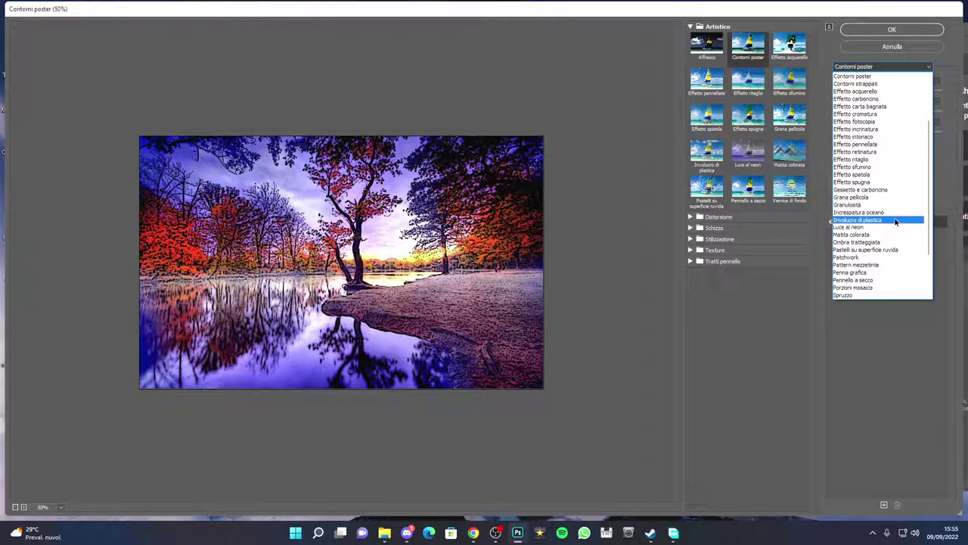
Step: Briefly try Effetto intonaco, then switch the gallery to Involucro di plastica
scroll(890, 204, down, 1)
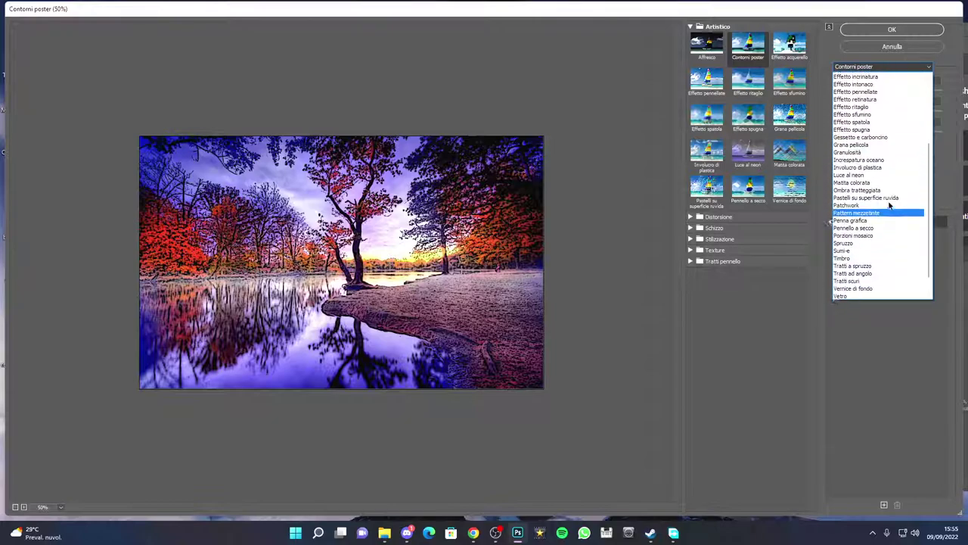
scroll(891, 205, up, 5)
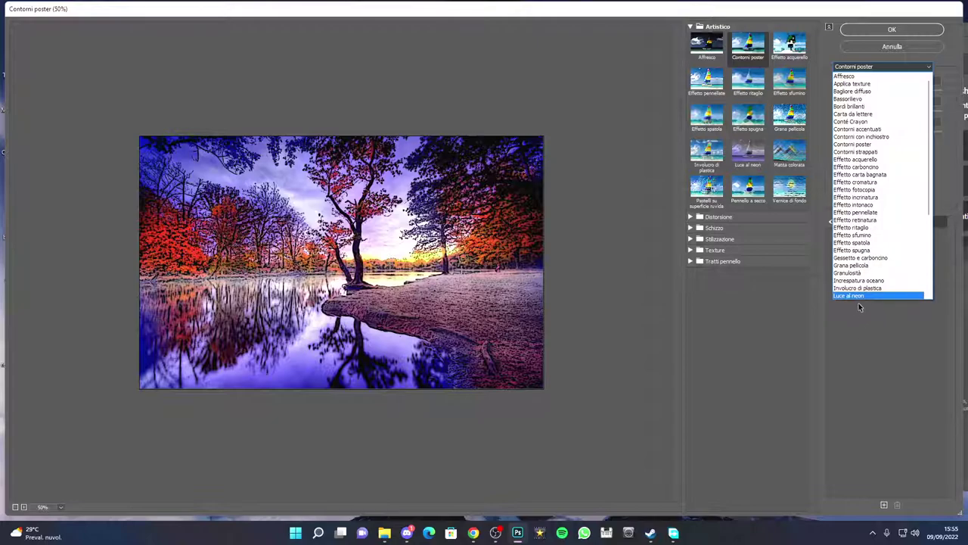
click(864, 204)
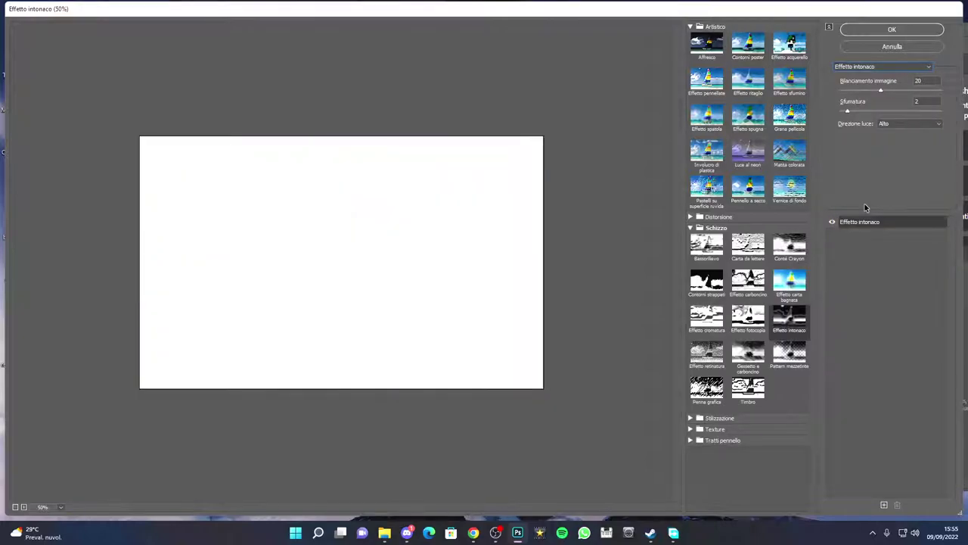
click(900, 67)
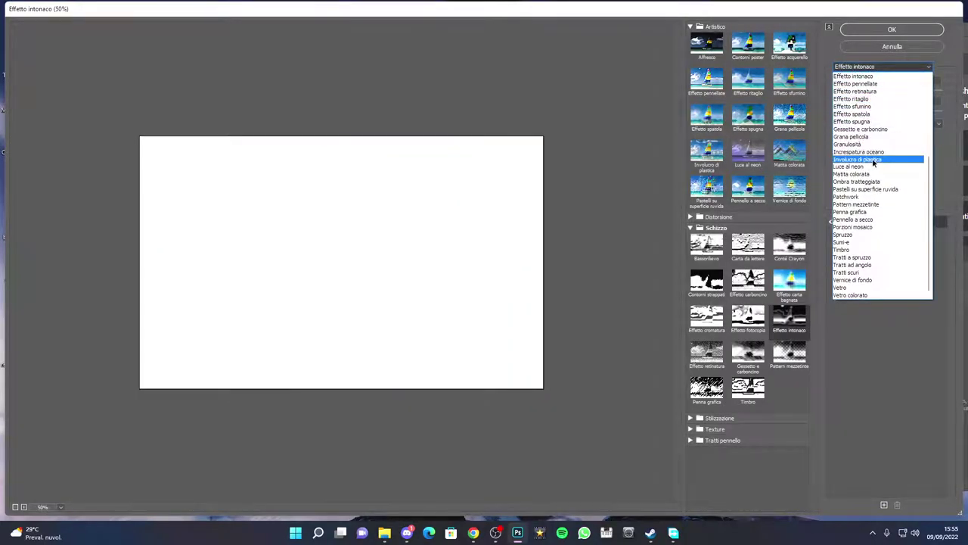
click(904, 157)
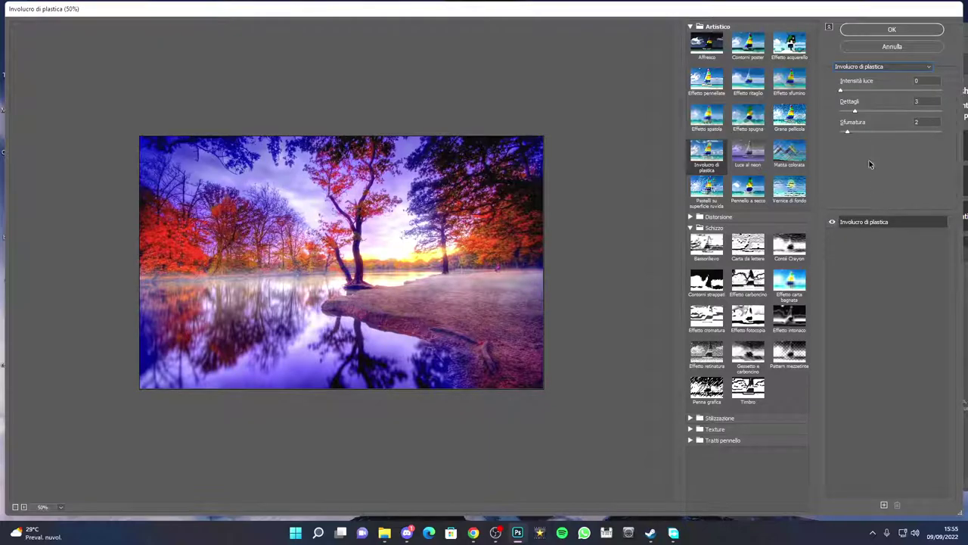
Step: Apply Involucro di plastica at highlight strength 9, detail 8, smoothness 7, then nudge the window
mouse_move(841, 90)
mouse_down()
mouse_move(903, 103)
mouse_move(885, 106)
mouse_move(881, 136)
mouse_up()
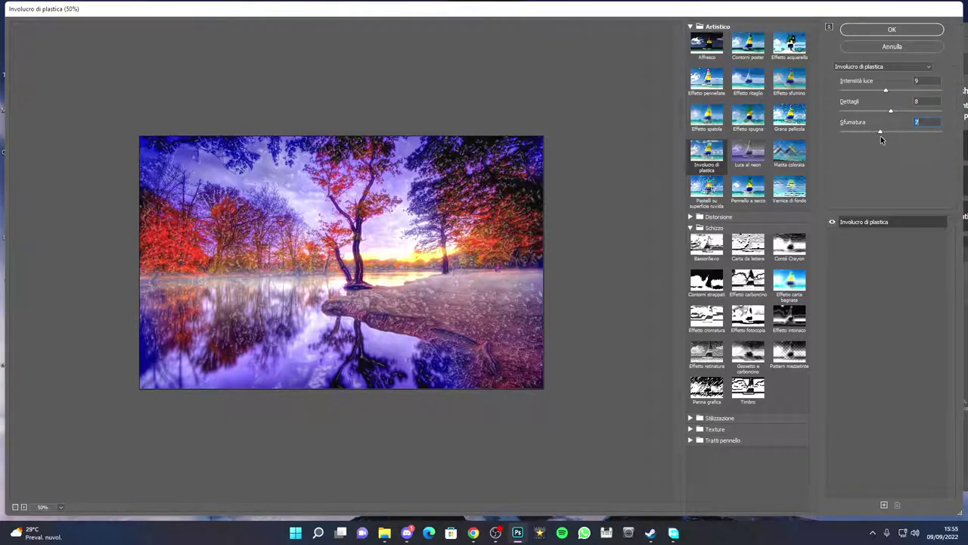
click(876, 31)
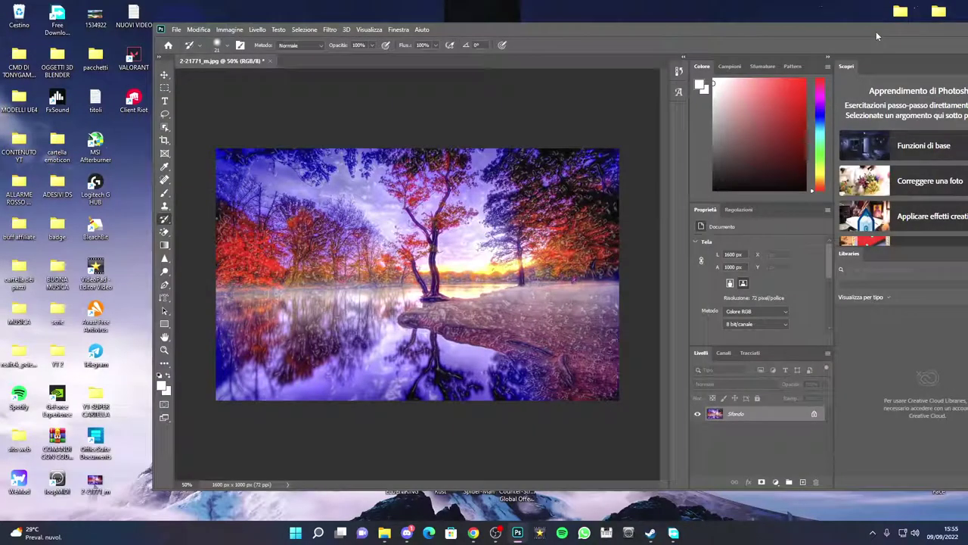
drag(534, 32, 524, 28)
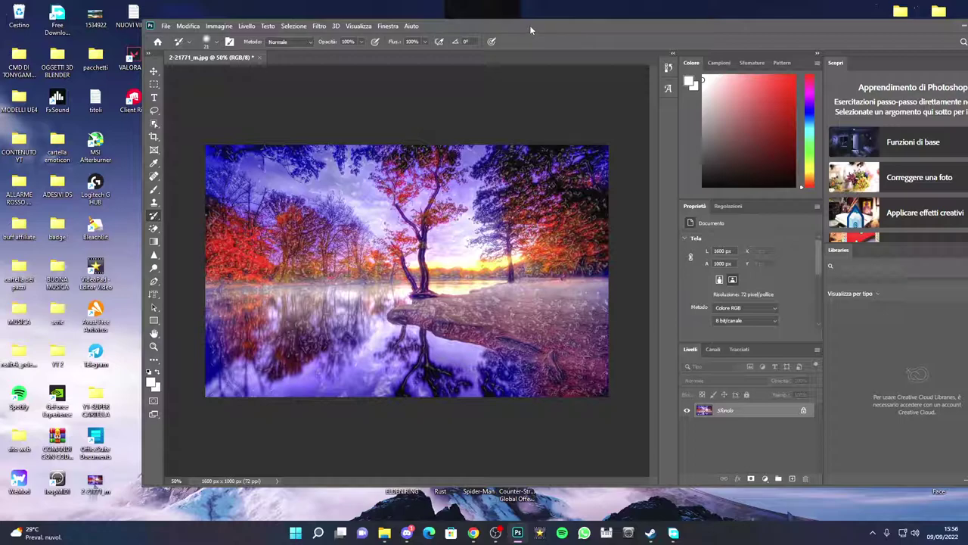
drag(529, 25, 541, 25)
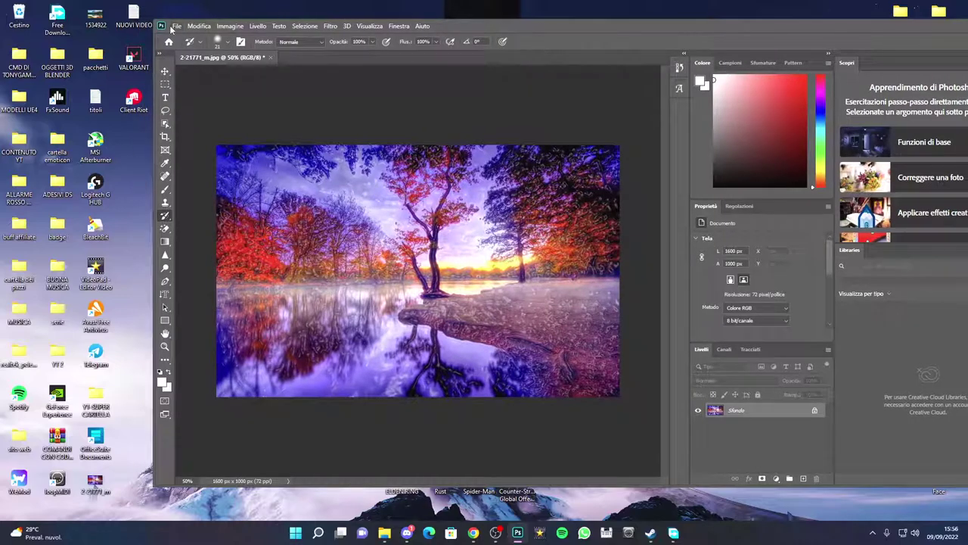
Step: Open the Esporta come dialog and move it aside
click(176, 26)
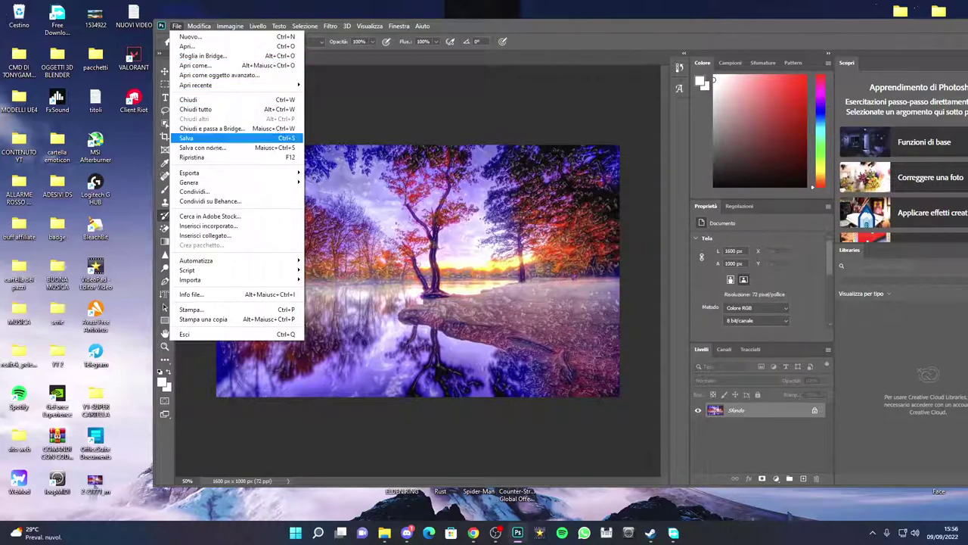
mouse_move(189, 172)
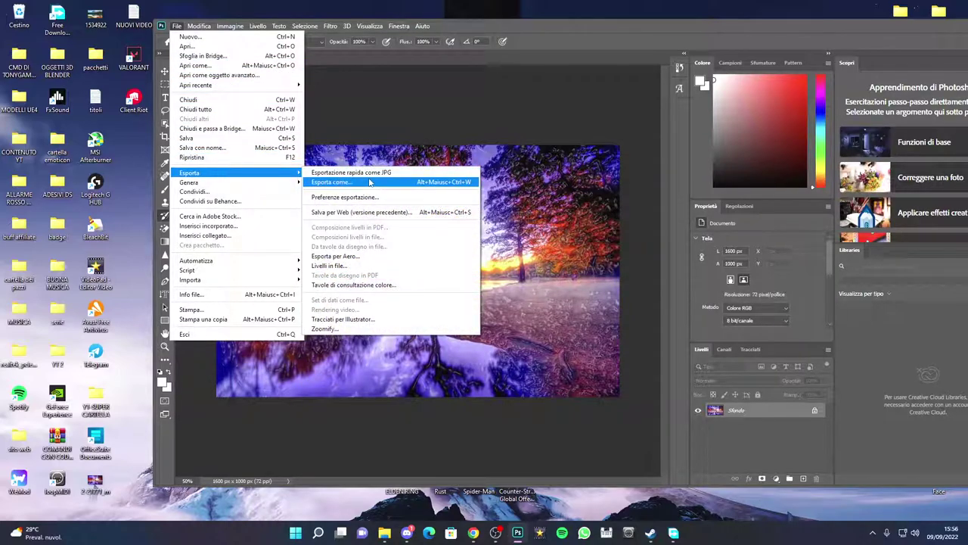
click(369, 181)
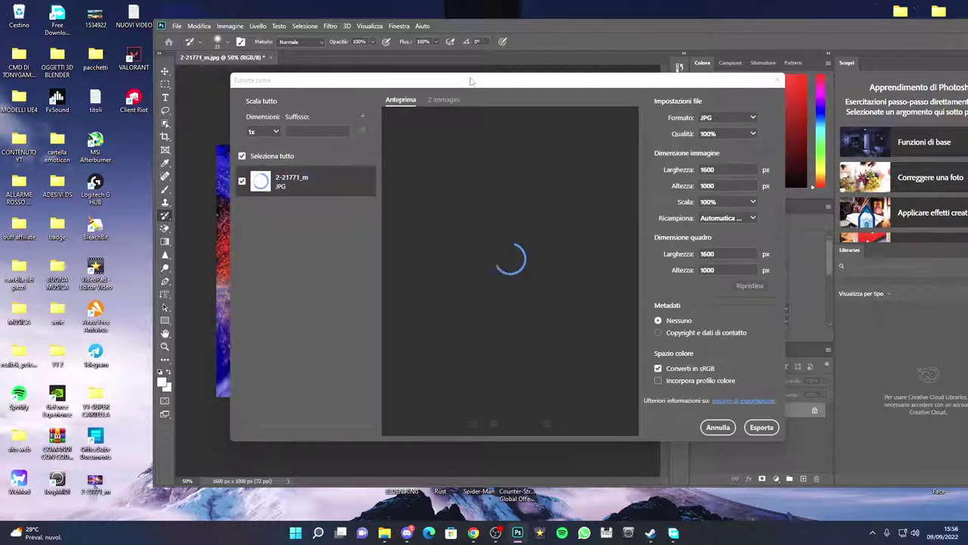
mouse_move(469, 80)
mouse_down()
mouse_move(425, 130)
mouse_move(520, 107)
mouse_up()
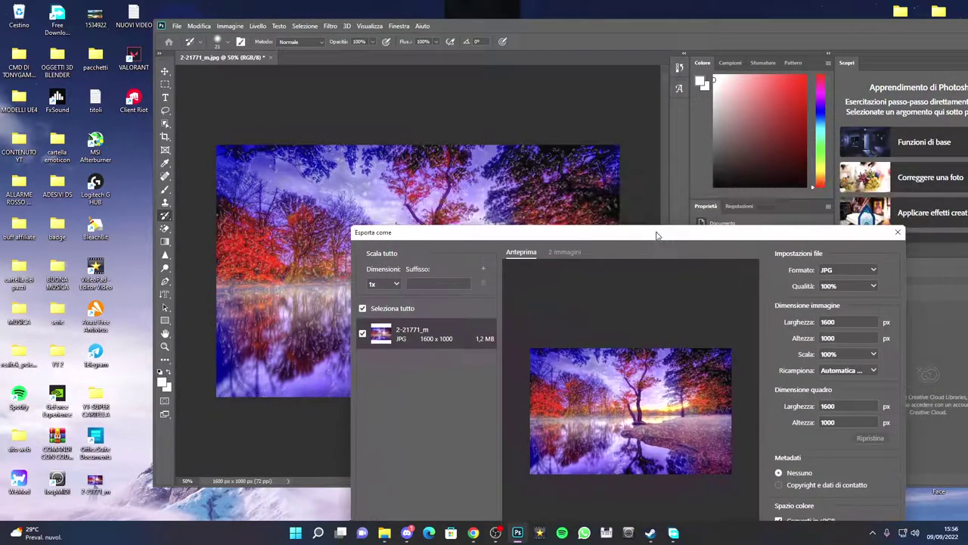
mouse_move(520, 107)
mouse_down()
mouse_move(669, 202)
mouse_move(636, 69)
mouse_up()
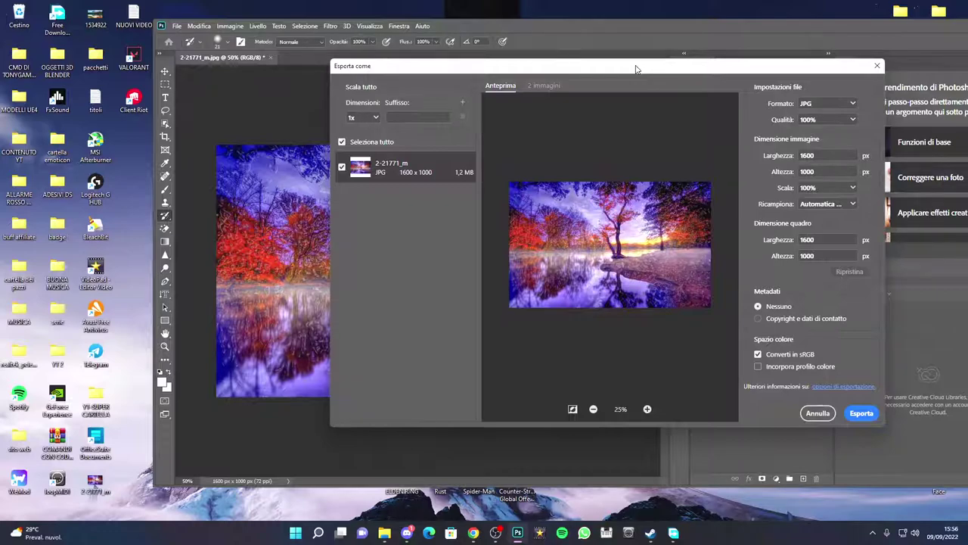
Step: Keep JPG format, lower quality to 69%, and close the export dialog
click(841, 108)
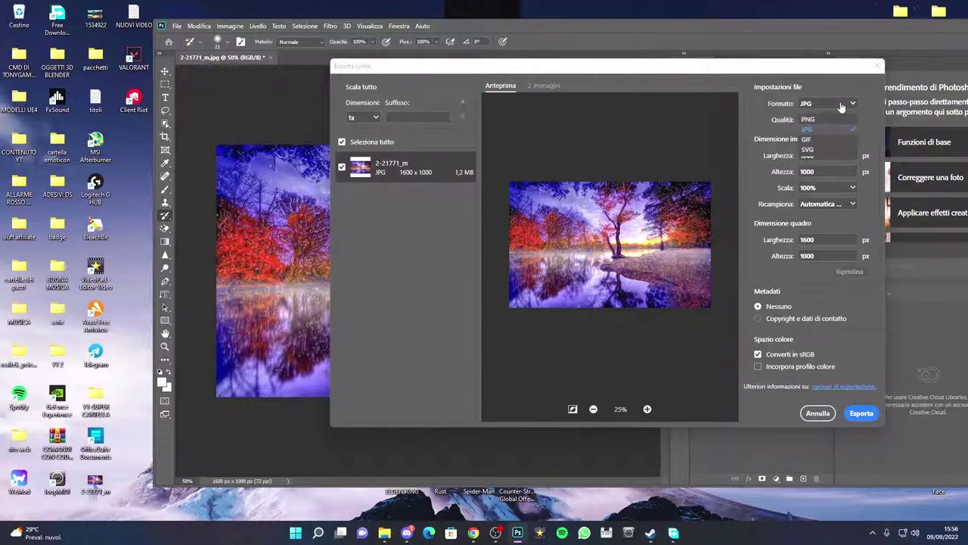
click(843, 129)
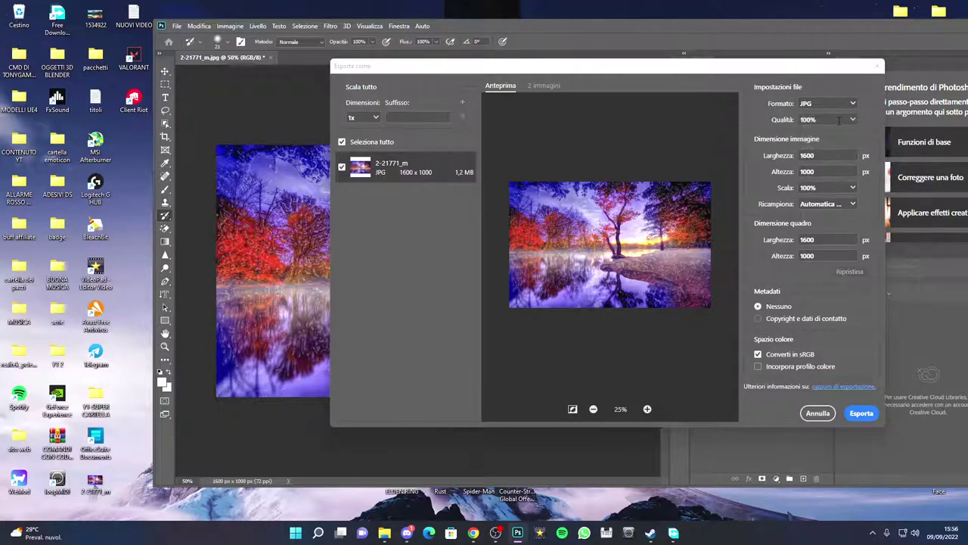
click(853, 121)
drag(857, 139, 840, 139)
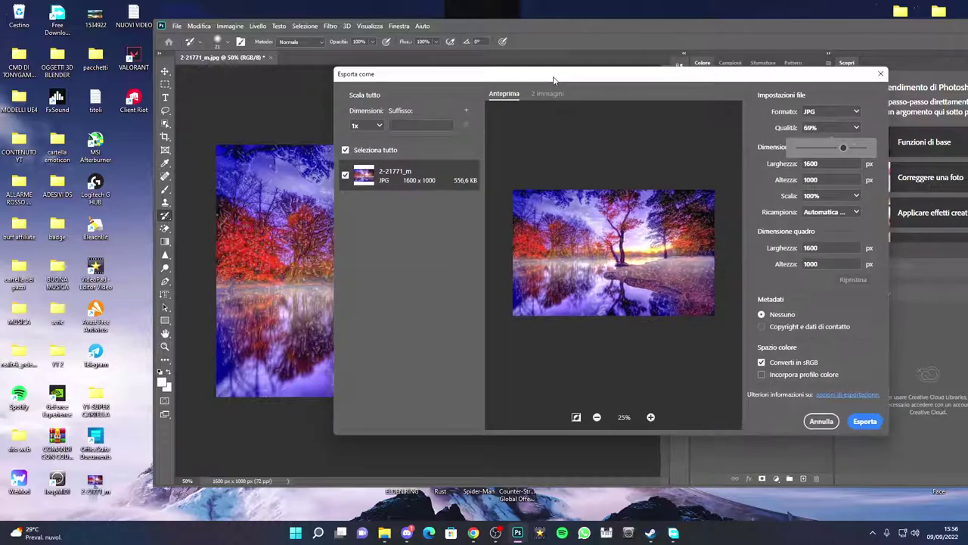
drag(550, 73, 538, 65)
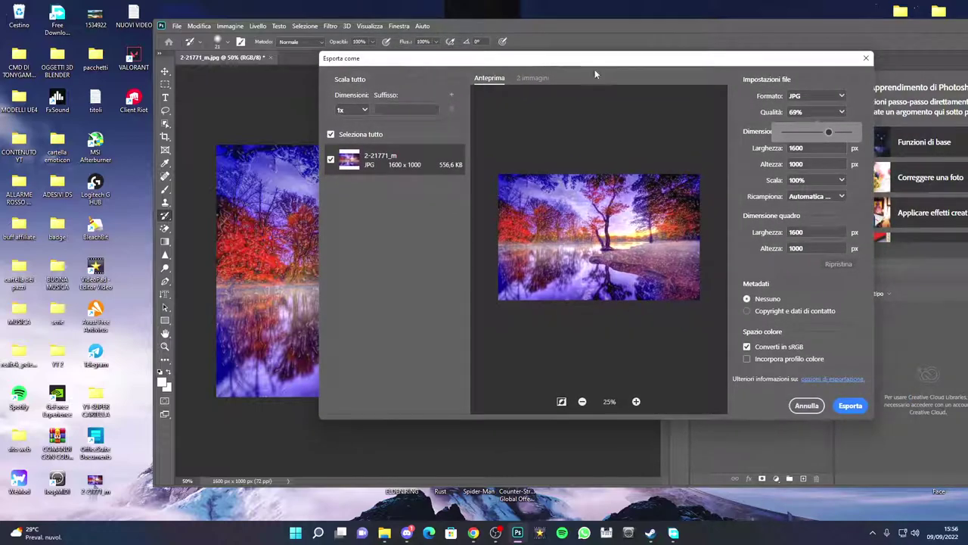
click(816, 408)
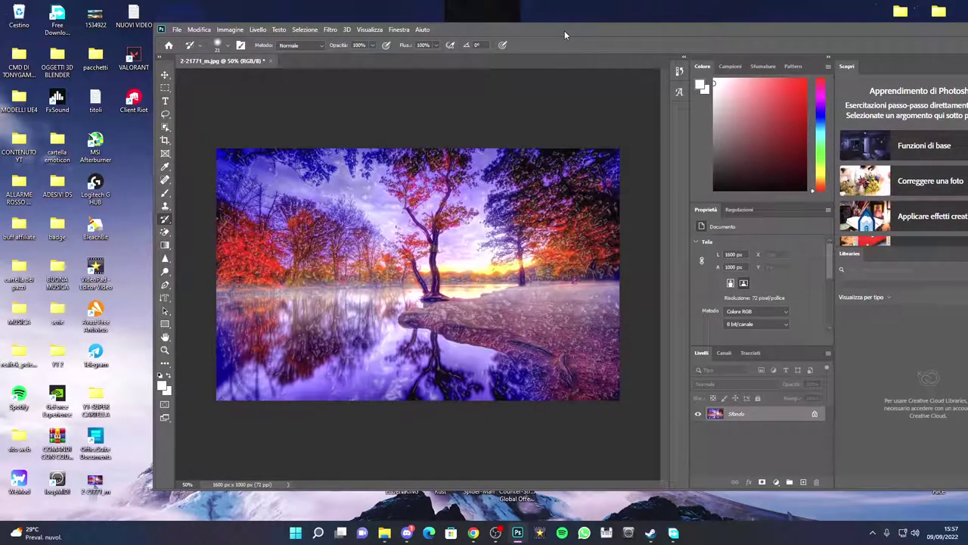
drag(563, 35, 553, 35)
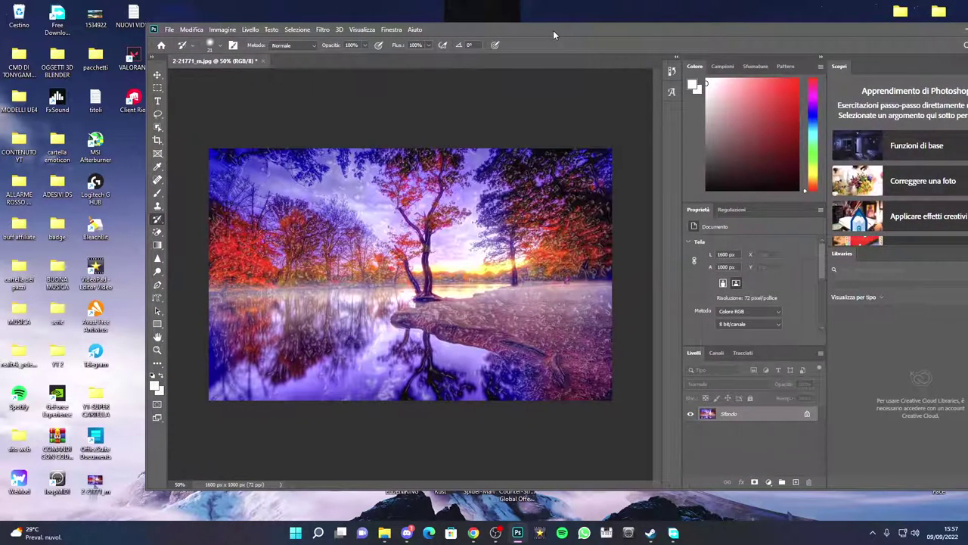